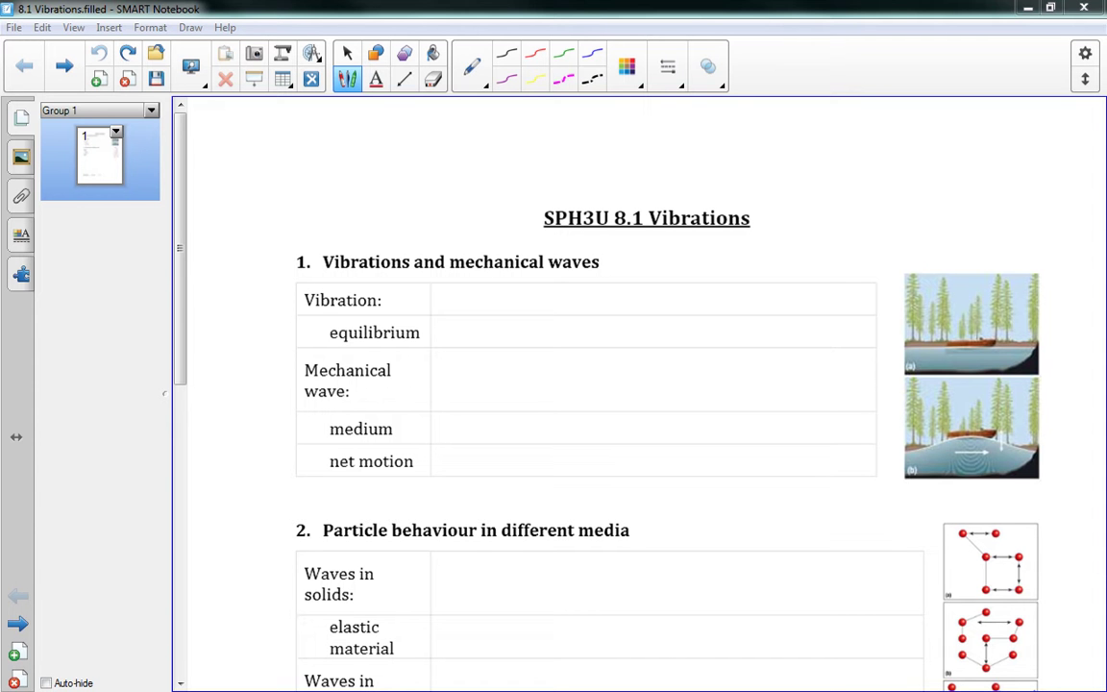
Handwrite 'cyclical motion about an equilibrium.' in blue in the Vibration row.
scroll(179, 231, down, 1)
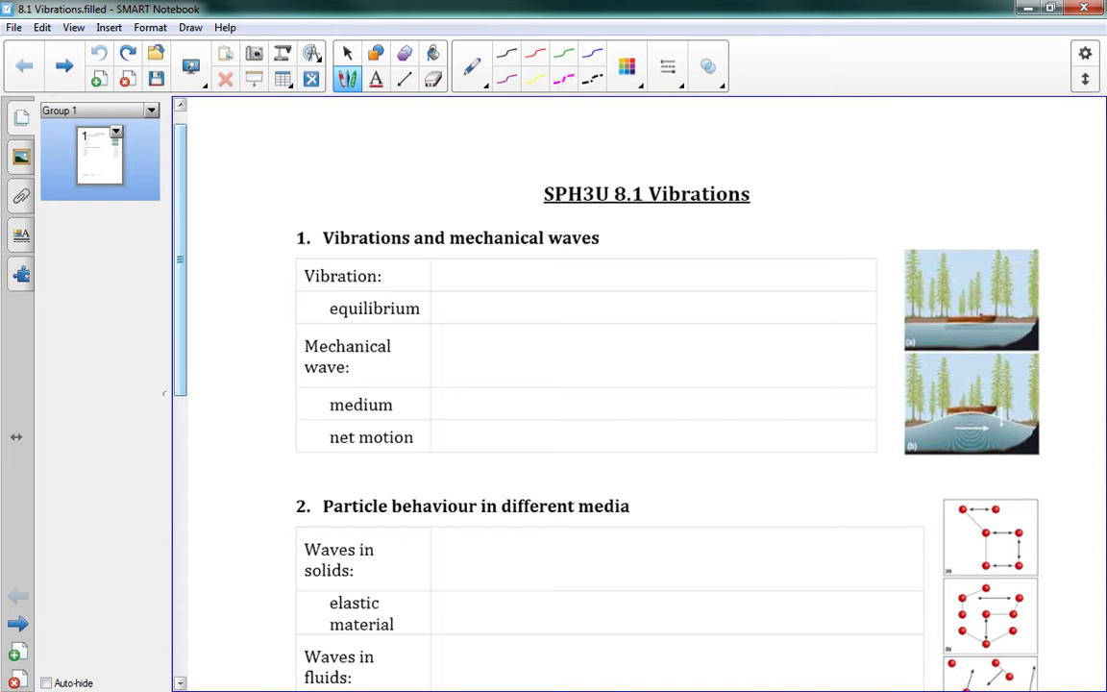
scroll(639, 394, down, 1)
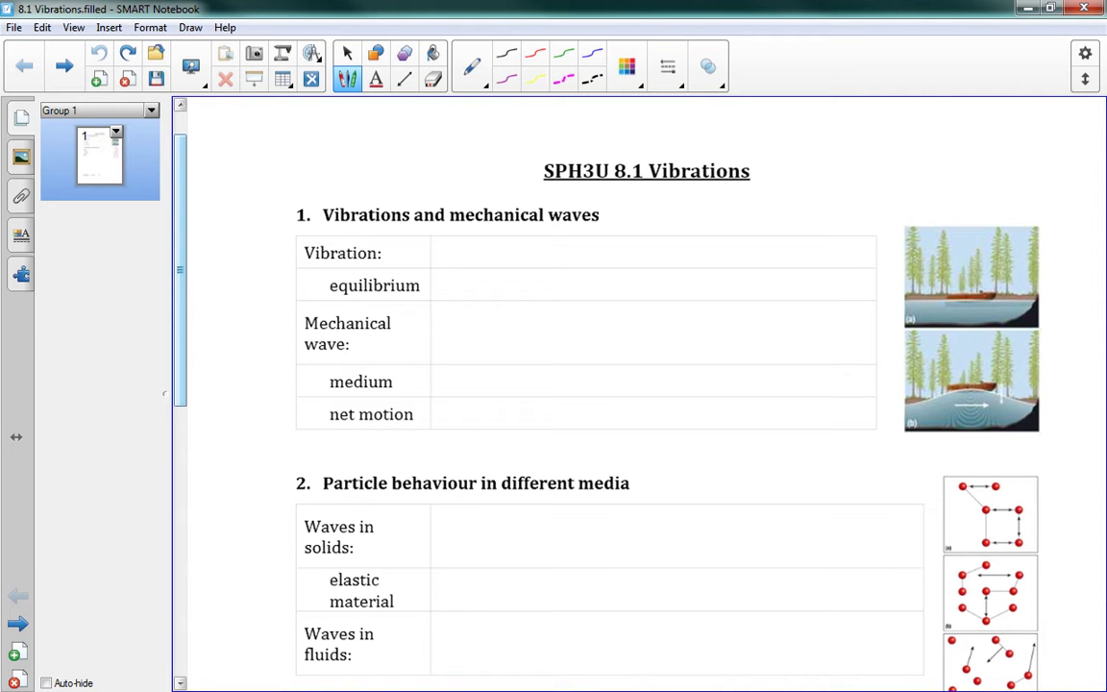
mouse_move(453, 255)
mouse_down()
mouse_move(471, 271)
mouse_move(495, 248)
mouse_move(529, 263)
mouse_move(581, 254)
mouse_move(579, 265)
mouse_up()
drag(587, 256, 672, 261)
drag(674, 255, 681, 264)
mouse_move(704, 256)
mouse_down()
mouse_move(765, 273)
mouse_move(783, 263)
mouse_up()
mouse_move(790, 246)
mouse_down()
mouse_move(791, 264)
mouse_move(869, 263)
mouse_up()
drag(876, 261, 875, 262)
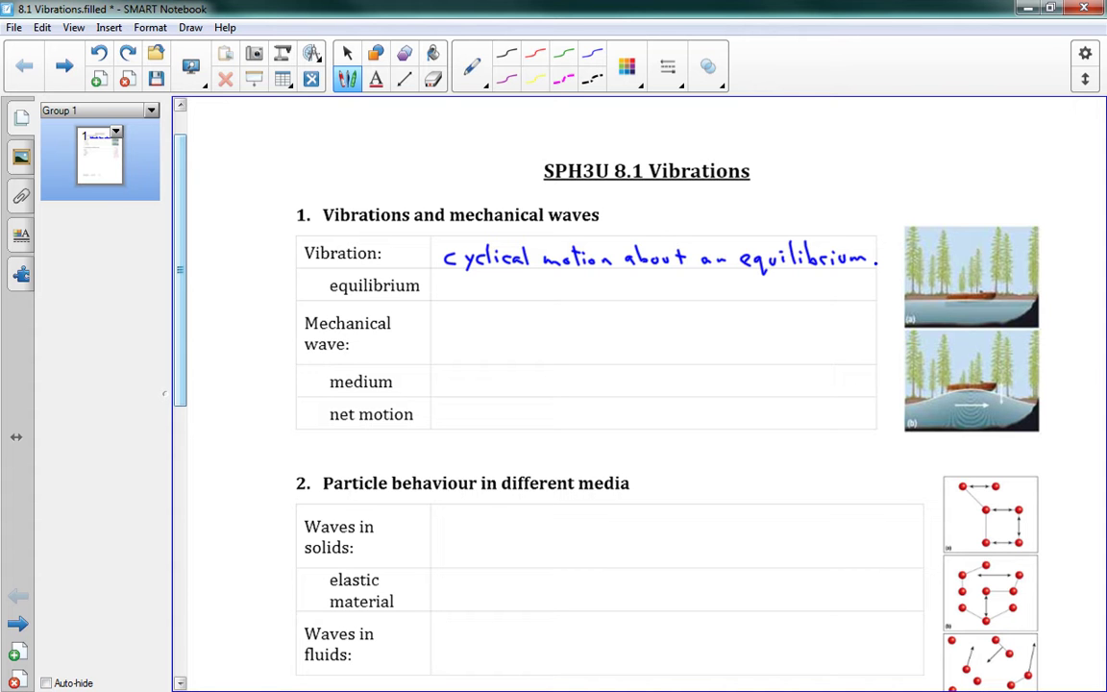
Handwrite 'middle point or rest position.' in the equilibrium row.
mouse_move(444, 292)
mouse_down()
mouse_move(478, 280)
mouse_move(499, 296)
mouse_move(644, 289)
mouse_up()
drag(646, 290, 712, 295)
drag(723, 288, 730, 298)
drag(726, 286, 769, 297)
click(775, 296)
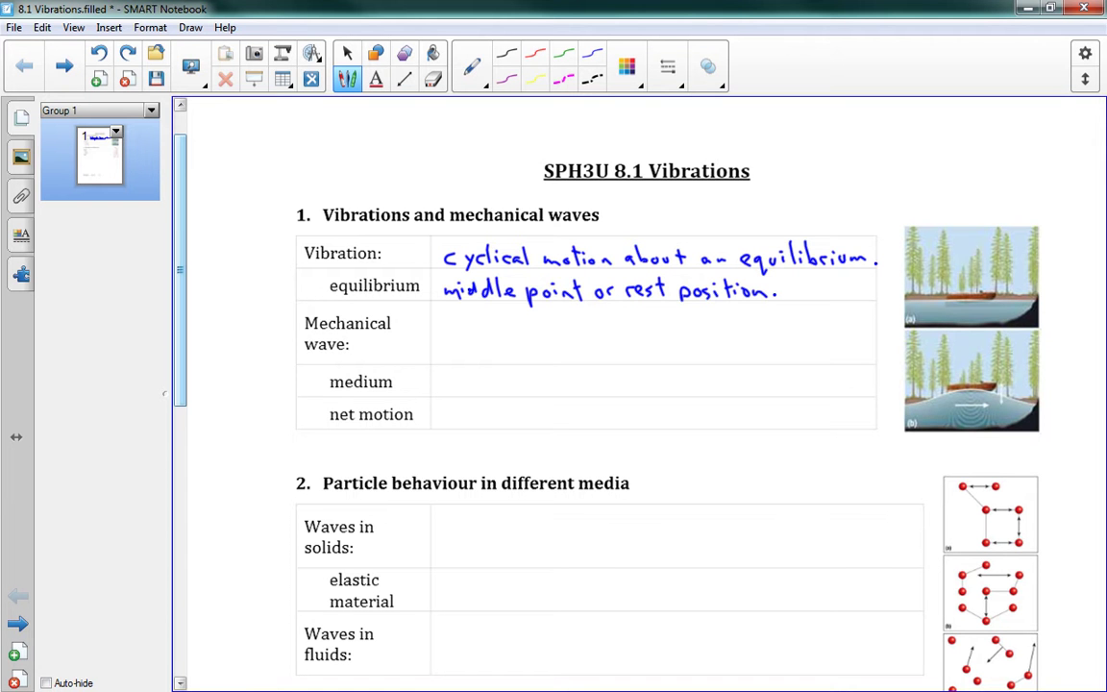
Write 'transfer of energy through a medium by vibration' across two lines, underlining 'medium'.
scroll(634, 385, down, 1)
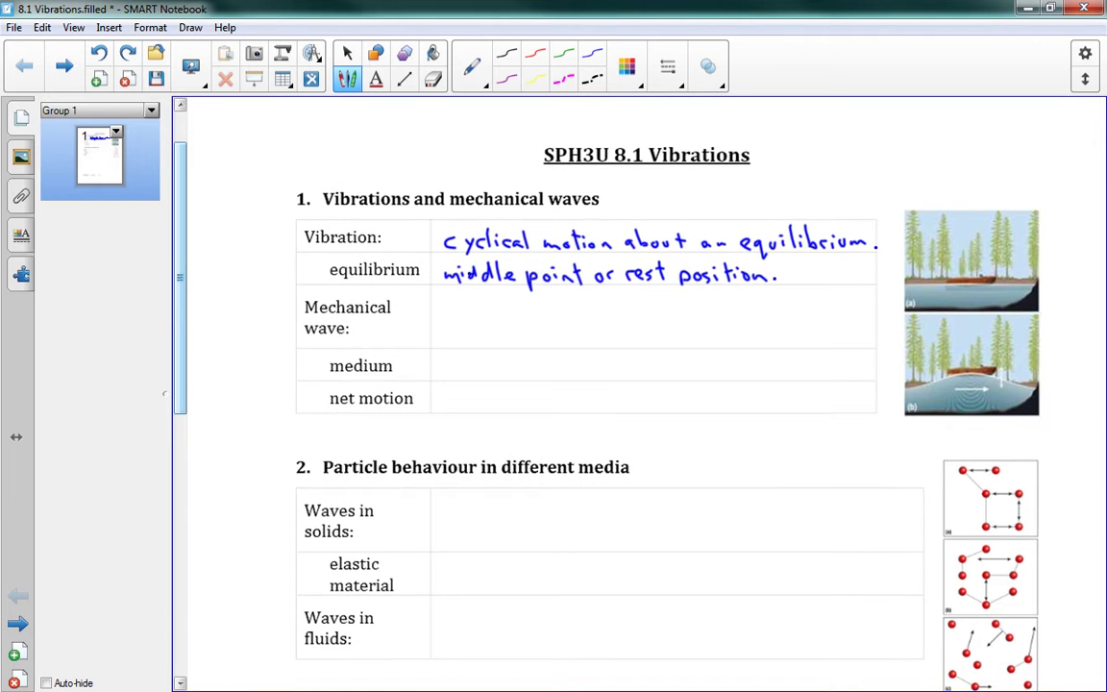
scroll(182, 313, down, 3)
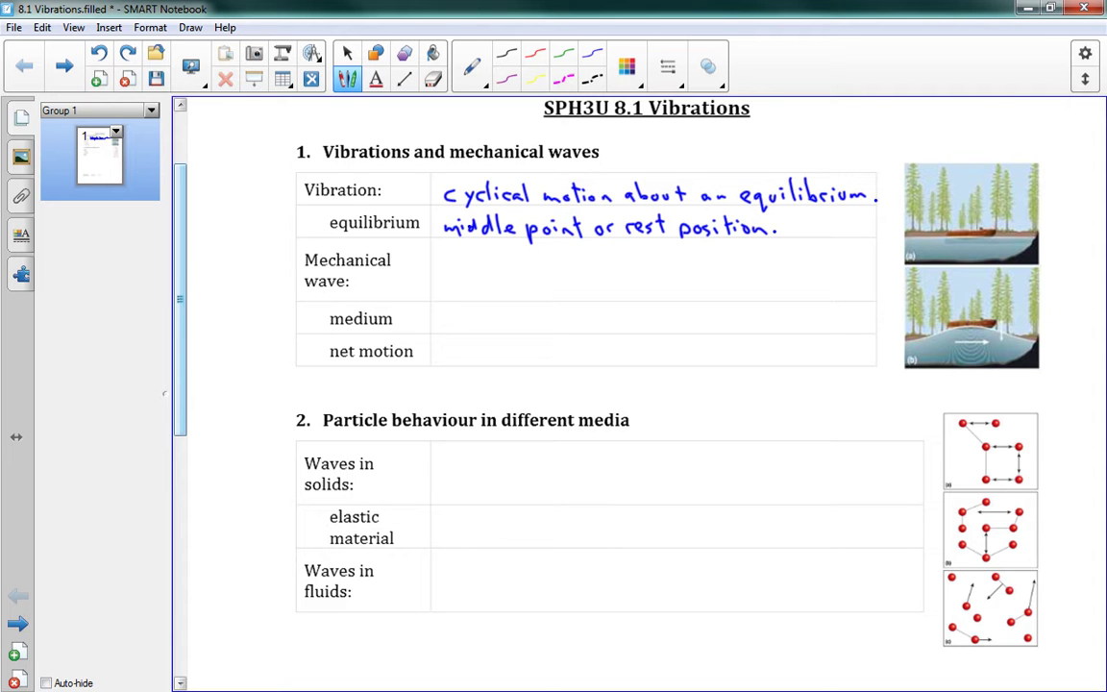
mouse_move(450, 248)
mouse_down()
mouse_move(510, 268)
mouse_move(644, 258)
mouse_up()
mouse_move(655, 257)
mouse_down()
mouse_move(652, 270)
mouse_move(665, 270)
mouse_up()
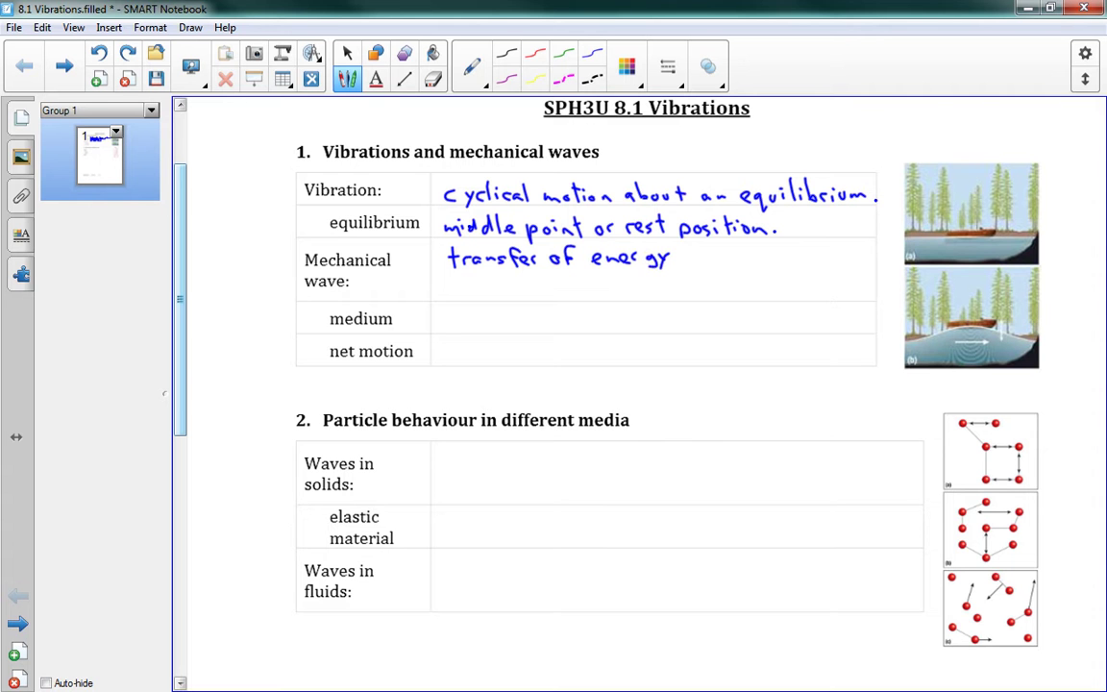
mouse_move(704, 248)
mouse_down()
mouse_move(702, 263)
mouse_move(711, 253)
mouse_up()
mouse_move(715, 246)
mouse_down()
mouse_move(724, 262)
mouse_move(770, 258)
mouse_move(774, 273)
mouse_up()
mouse_move(786, 246)
mouse_down()
mouse_move(787, 263)
mouse_move(801, 261)
mouse_up()
mouse_move(451, 285)
mouse_down()
mouse_move(452, 295)
mouse_move(535, 295)
mouse_up()
drag(451, 302, 565, 290)
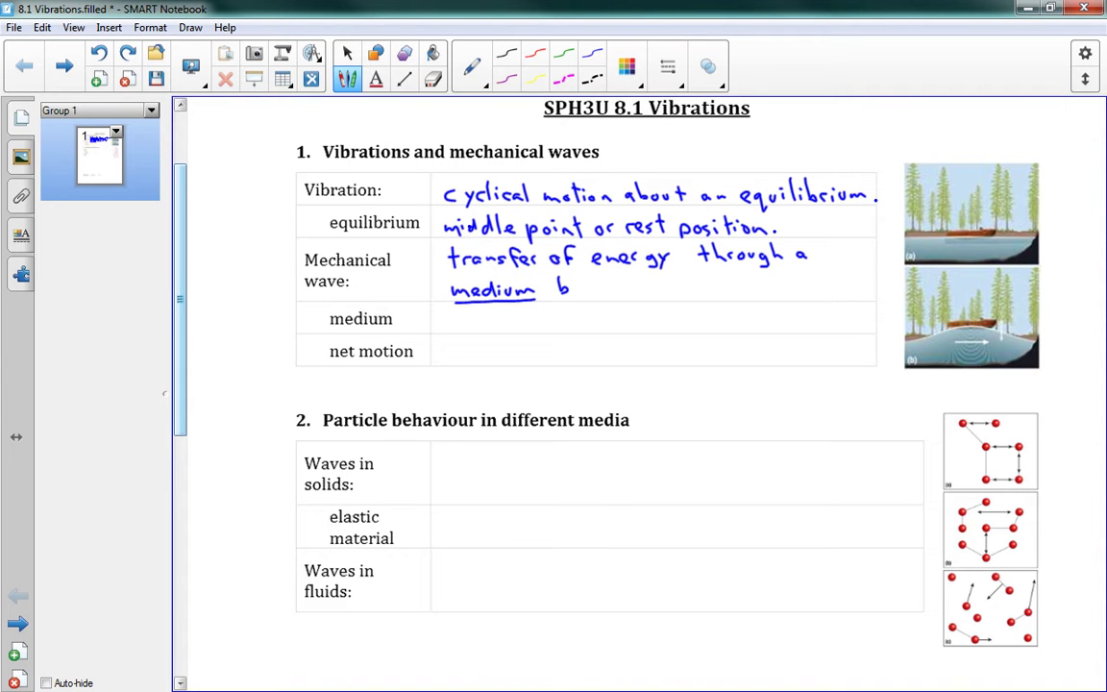
mouse_move(576, 287)
mouse_down()
mouse_move(579, 301)
mouse_move(614, 283)
mouse_move(620, 295)
mouse_move(665, 294)
mouse_up()
drag(671, 287, 691, 293)
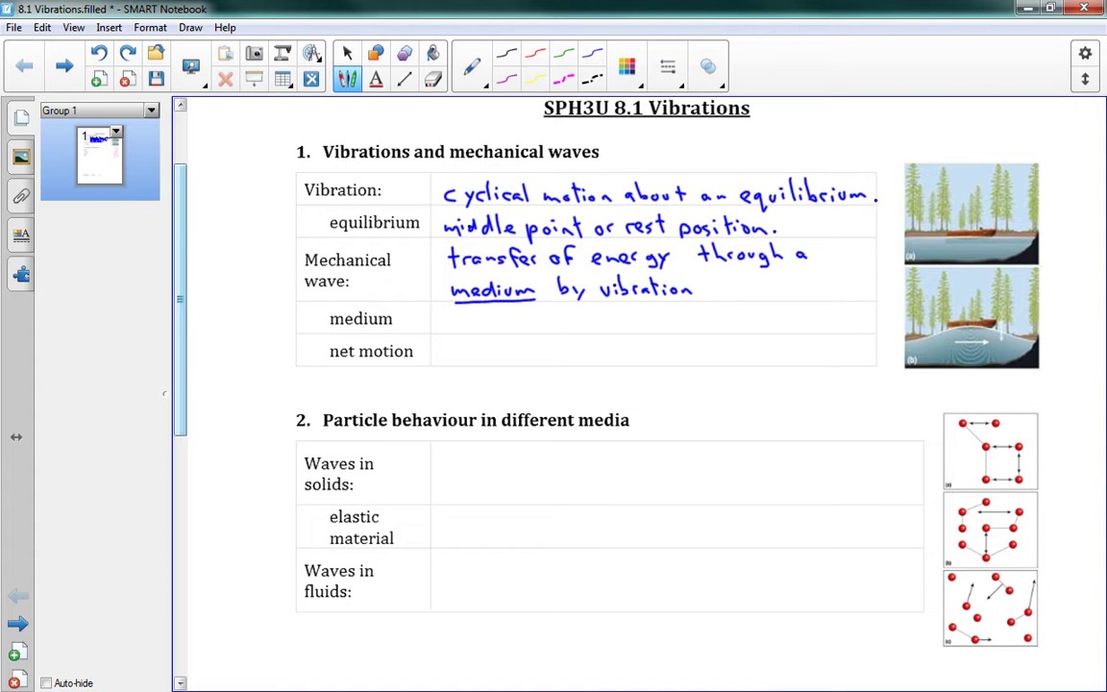
Handwrite 'the material that is vibrating' in the medium answer cell, then scroll slightly.
mouse_move(456, 310)
mouse_down()
mouse_move(460, 327)
mouse_move(534, 328)
mouse_up()
drag(536, 322, 558, 328)
drag(563, 321, 577, 328)
mouse_move(582, 307)
mouse_down()
mouse_move(583, 328)
mouse_move(607, 329)
mouse_up()
drag(600, 317, 639, 328)
mouse_move(643, 317)
mouse_down()
mouse_move(656, 317)
mouse_move(649, 328)
mouse_move(701, 318)
mouse_move(745, 329)
mouse_up()
click(667, 327)
click(666, 312)
click(709, 313)
drag(744, 317, 759, 328)
drag(765, 320, 774, 339)
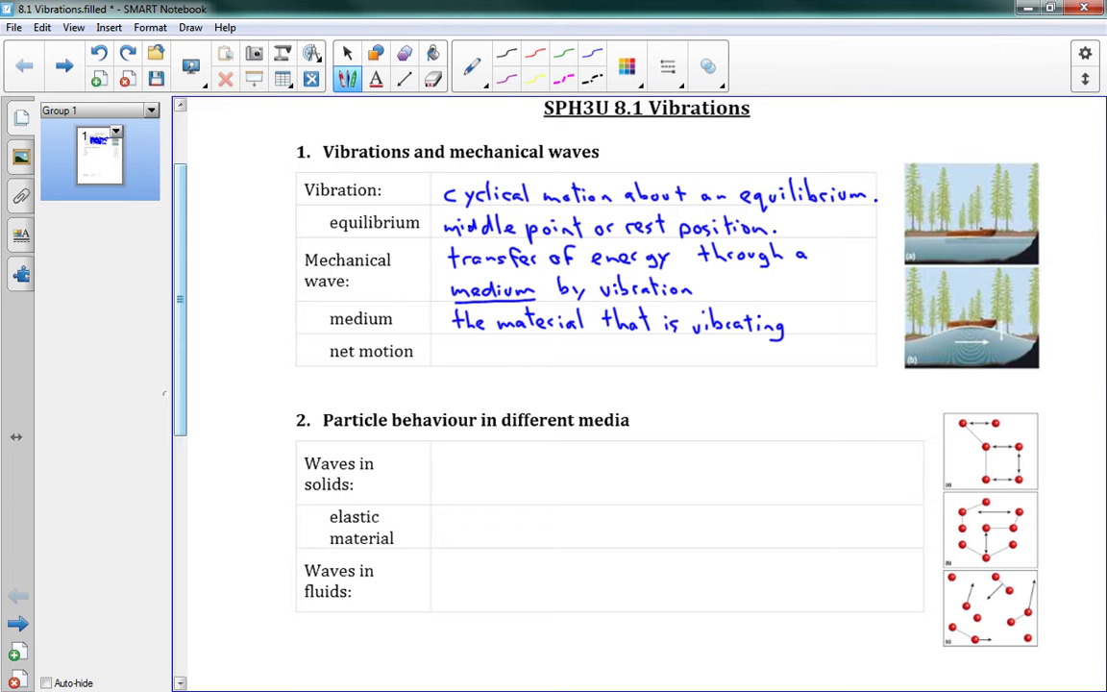
drag(179, 287, 179, 306)
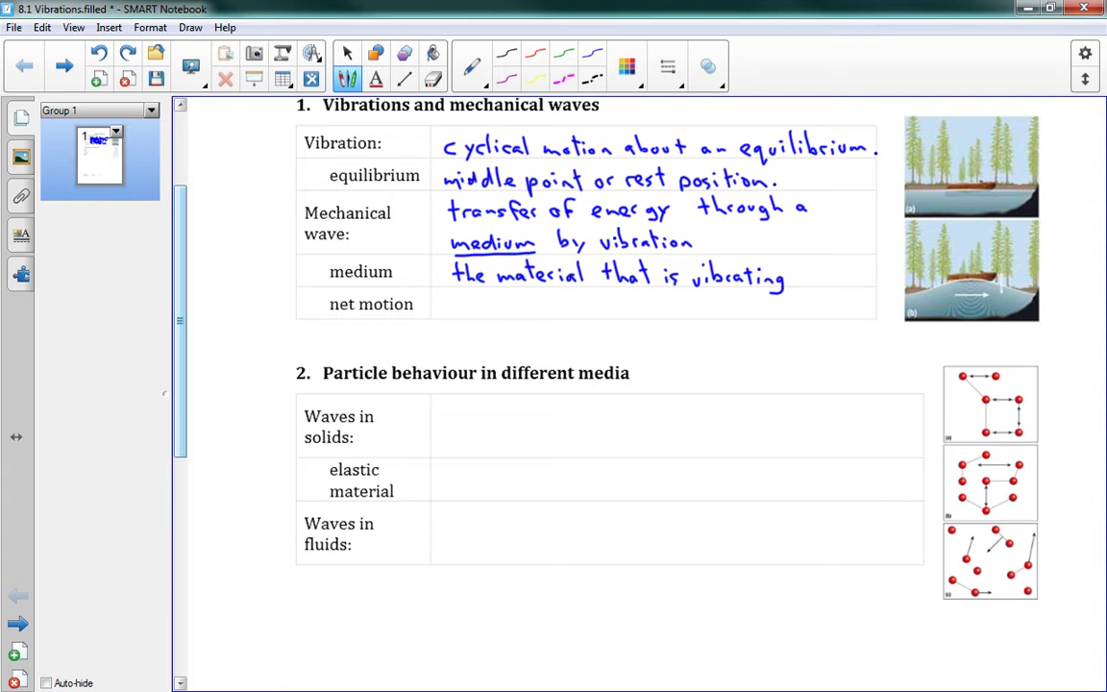
Write 'the displacement of a particle in the' on the first line of the net motion cell.
mouse_move(457, 294)
mouse_down()
mouse_move(459, 311)
mouse_move(519, 309)
mouse_up()
mouse_move(530, 299)
mouse_down()
mouse_move(536, 315)
mouse_move(564, 310)
mouse_up()
drag(572, 306, 634, 305)
mouse_move(645, 296)
mouse_down()
mouse_move(641, 313)
mouse_move(718, 306)
mouse_up()
drag(724, 299, 730, 311)
drag(741, 306, 775, 312)
drag(782, 305, 816, 312)
drag(810, 301, 843, 311)
Finish the net motion definition with 'medium; this is normally ø.' on a second line.
mouse_move(449, 336)
mouse_down()
mouse_move(489, 325)
mouse_move(558, 338)
mouse_up()
drag(552, 327, 578, 337)
mouse_move(587, 328)
mouse_down()
mouse_move(581, 336)
mouse_move(598, 336)
mouse_up()
mouse_move(613, 328)
mouse_down()
mouse_move(604, 336)
mouse_move(682, 338)
mouse_up()
drag(688, 324, 697, 338)
mouse_move(701, 331)
mouse_down()
mouse_move(709, 343)
mouse_move(734, 329)
mouse_up()
drag(725, 339, 737, 324)
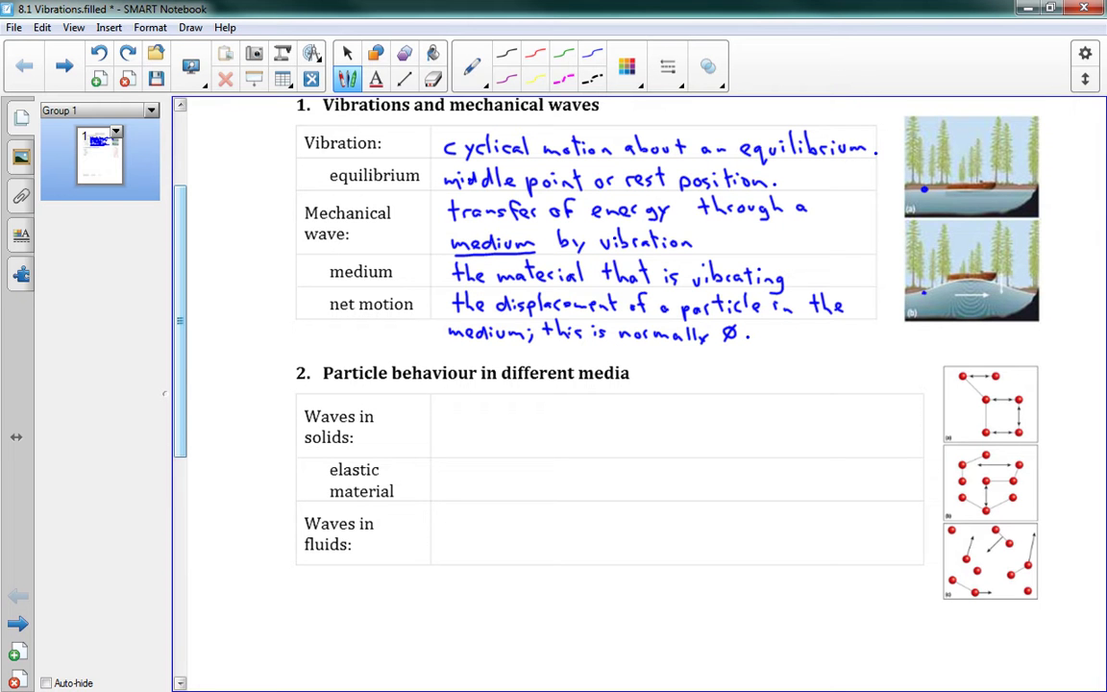
Annotate the lower wave picture with three upward arrows and two red downward arrows.
drag(924, 290, 924, 282)
drag(969, 293, 969, 279)
mouse_move(993, 294)
mouse_down()
mouse_move(993, 281)
mouse_move(1009, 281)
mouse_up()
drag(967, 308, 1002, 311)
key(ctrl+z)
key(ctrl+z)
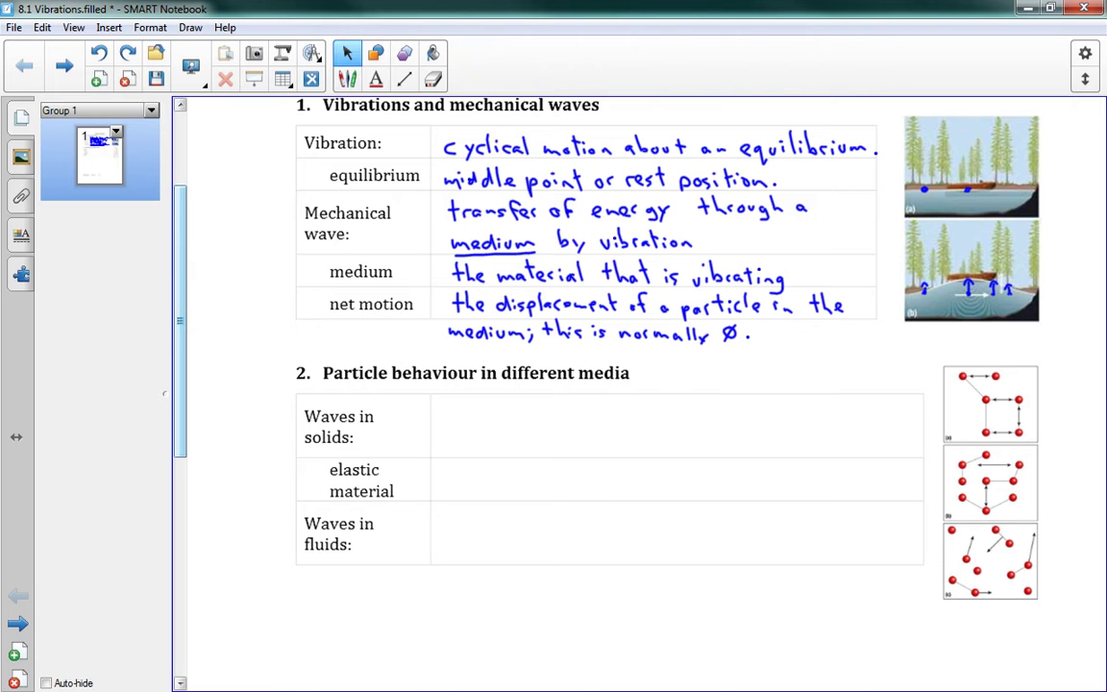
mouse_move(959, 277)
mouse_down()
mouse_move(959, 294)
mouse_move(983, 294)
mouse_move(932, 295)
mouse_up()
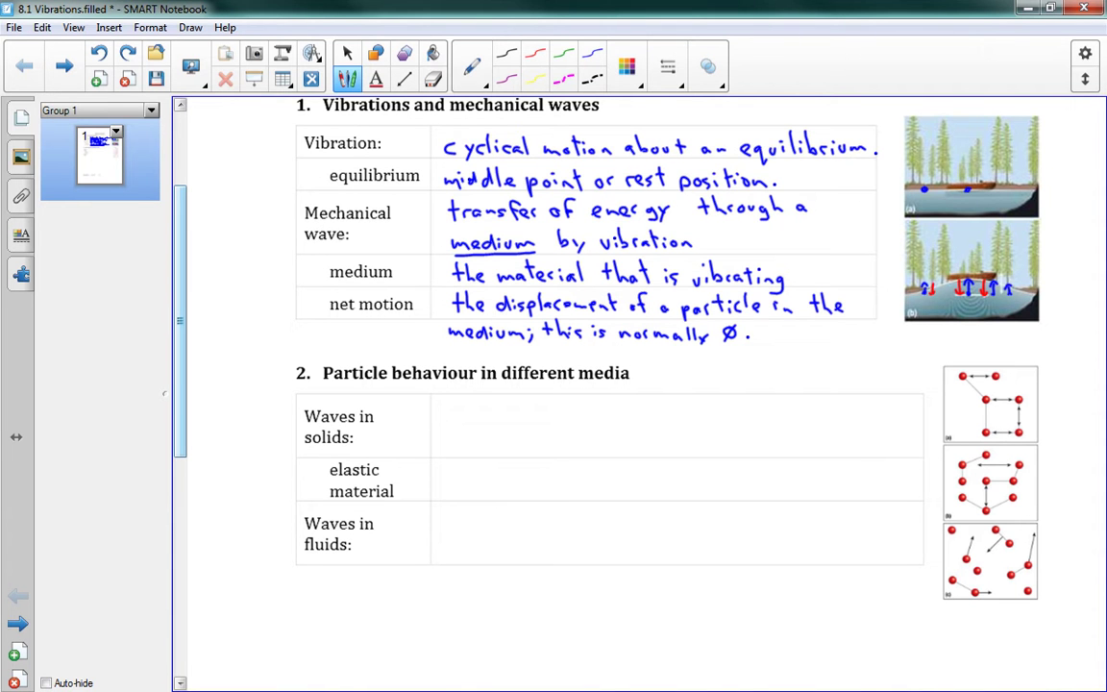
drag(1018, 284, 1018, 295)
Scroll down so the empty section 2 particle behaviour table is in view.
click(347, 53)
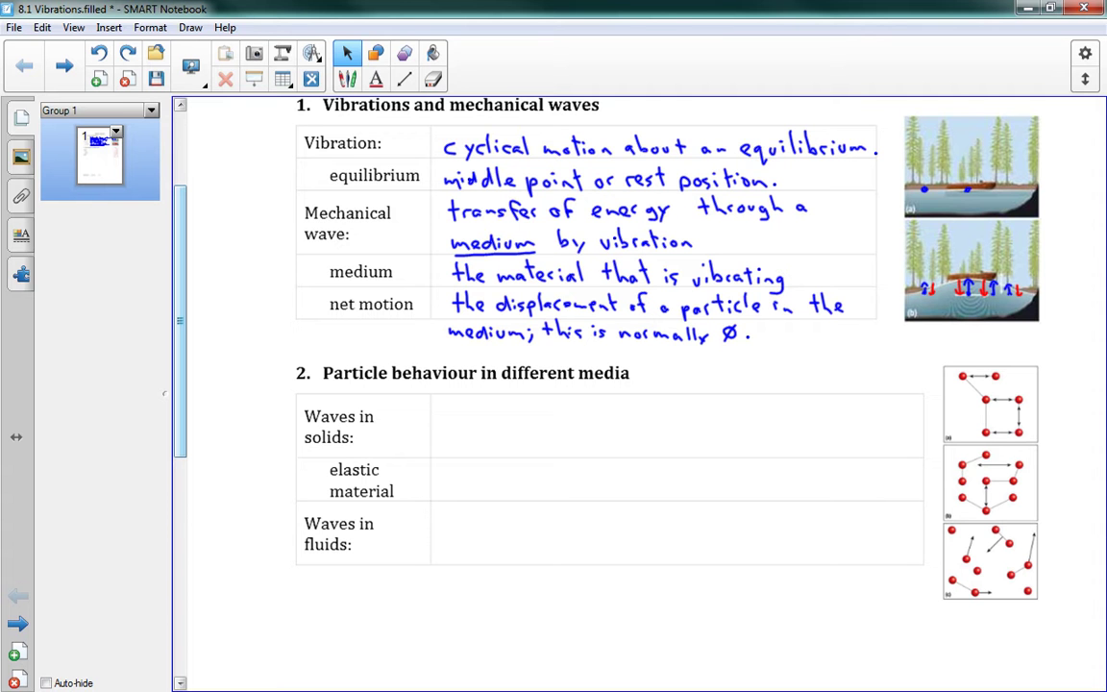
click(347, 78)
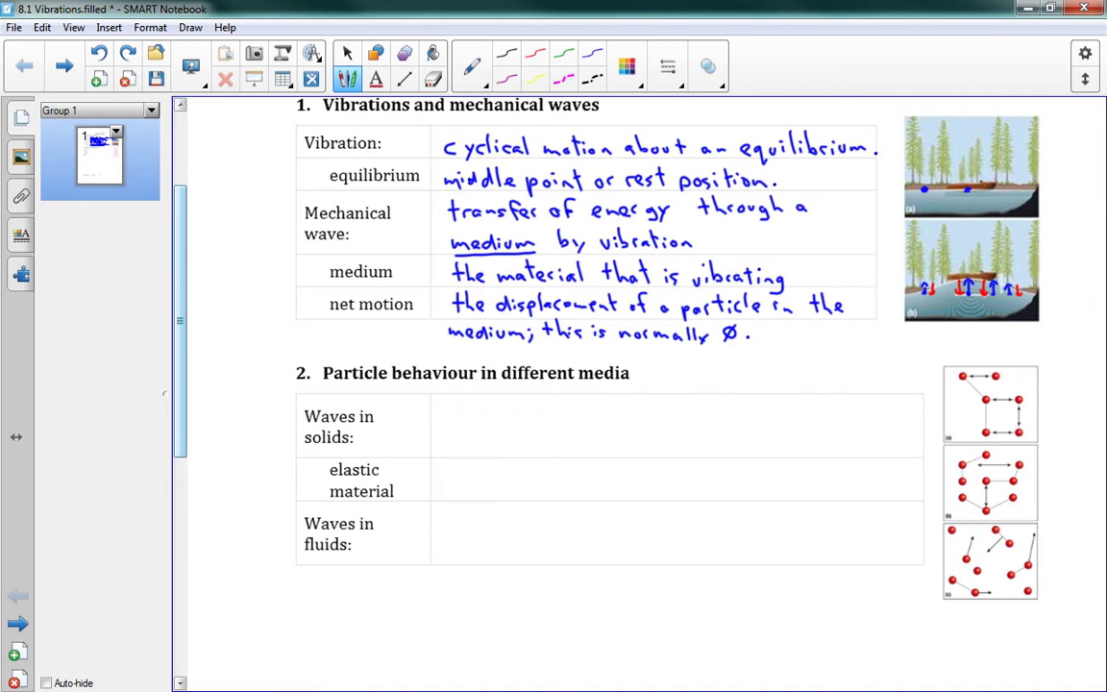
scroll(182, 341, down, 3)
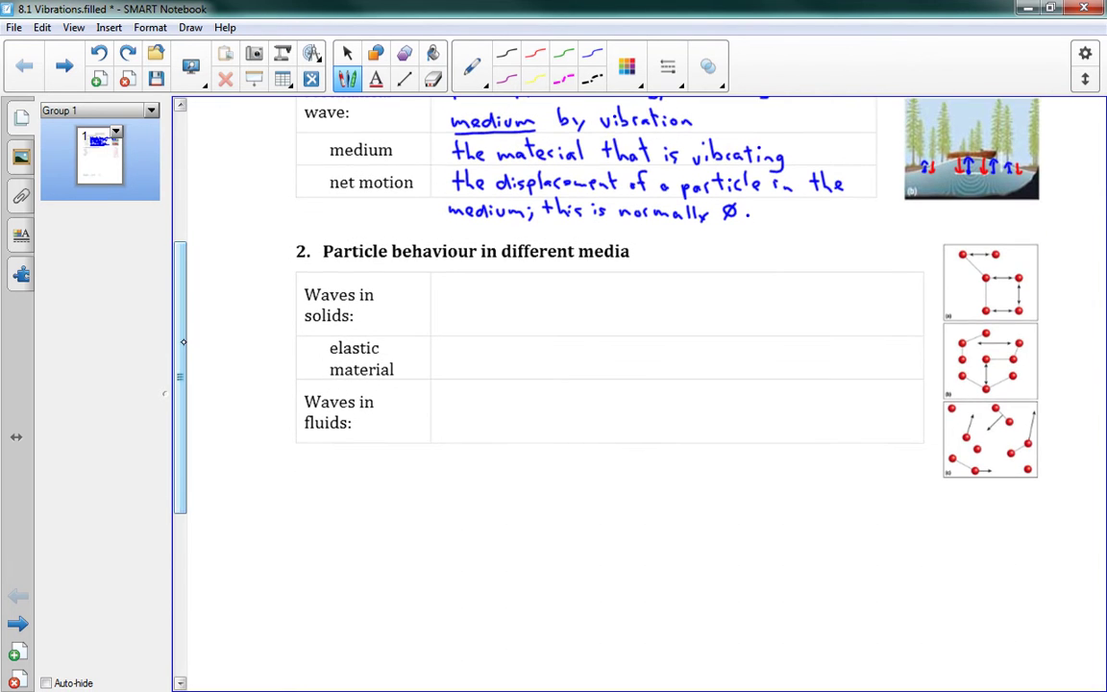
scroll(183, 341, down, 1)
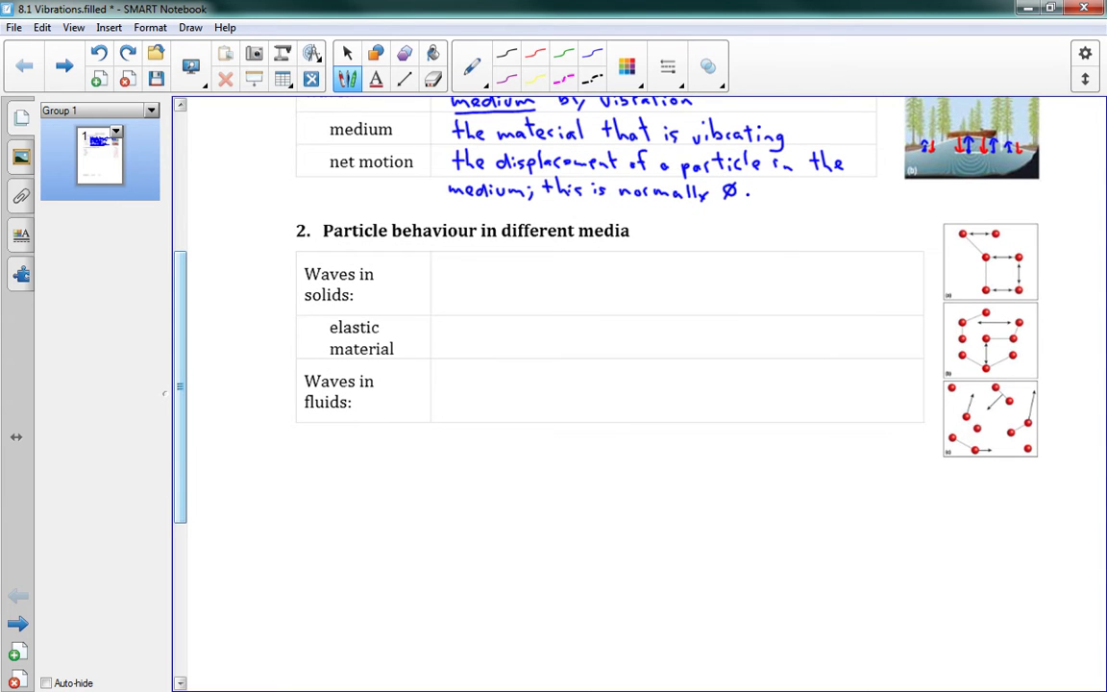
Write 'very efficient at transmitting waves' in the Waves in solids row.
scroll(174, 349, down, 2)
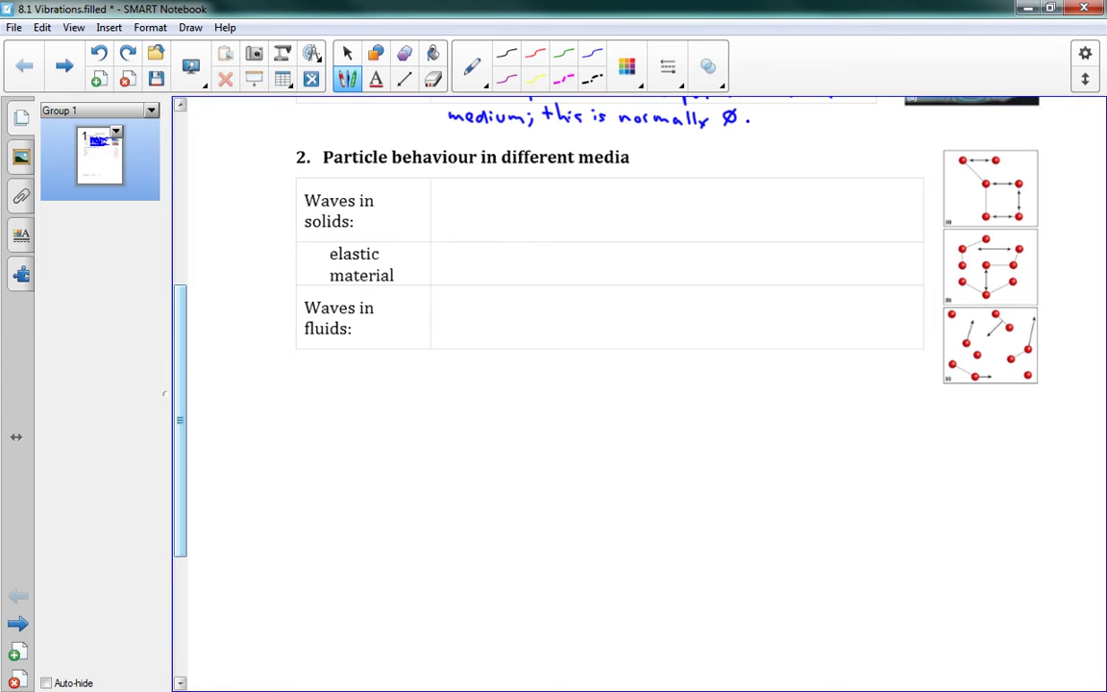
drag(415, 186, 447, 189)
mouse_move(448, 189)
mouse_down()
mouse_move(455, 201)
mouse_move(506, 181)
mouse_up()
drag(496, 190, 511, 198)
drag(521, 190, 516, 198)
drag(527, 191, 570, 197)
drag(563, 189, 610, 197)
mouse_move(615, 180)
mouse_down()
mouse_move(616, 196)
mouse_move(621, 188)
mouse_up()
drag(634, 189, 662, 187)
click(651, 194)
mouse_move(674, 188)
mouse_down()
mouse_move(667, 196)
mouse_move(711, 196)
mouse_up()
drag(713, 190, 727, 197)
drag(714, 189, 735, 197)
drag(739, 197, 755, 210)
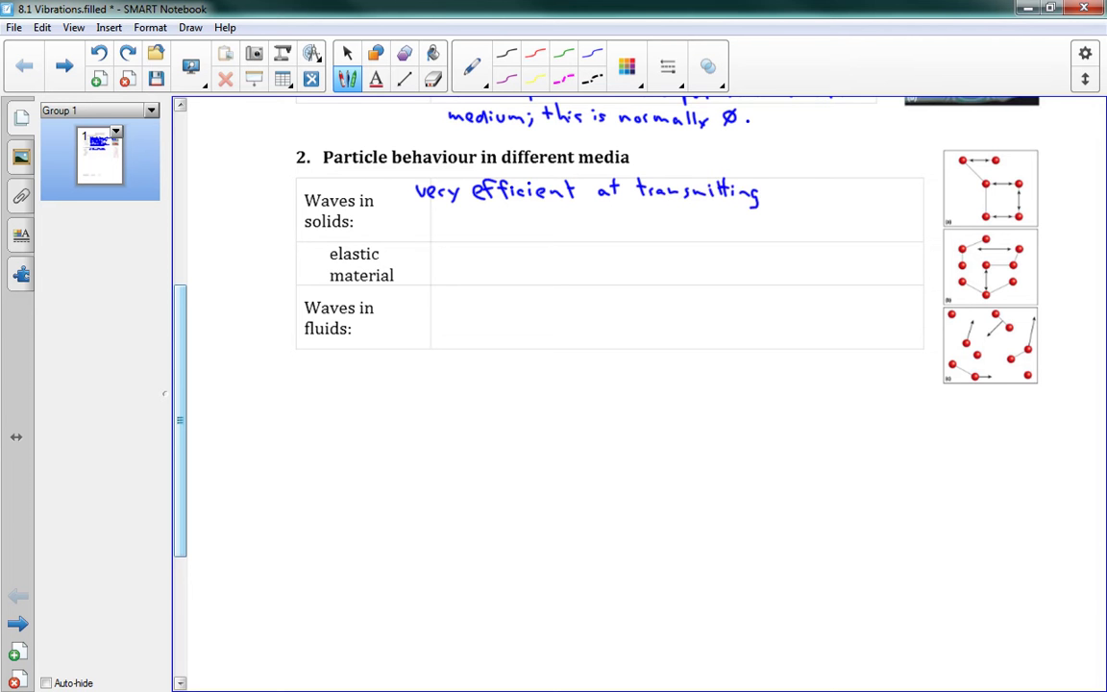
drag(769, 186, 838, 195)
Add '→ waves go far and fast.' on a second line and circle particles in diagram (a).
drag(415, 227, 491, 226)
drag(494, 231, 582, 233)
drag(593, 228, 635, 234)
drag(644, 227, 650, 234)
drag(662, 226, 663, 237)
drag(679, 231, 705, 234)
drag(700, 225, 710, 225)
drag(713, 234, 714, 234)
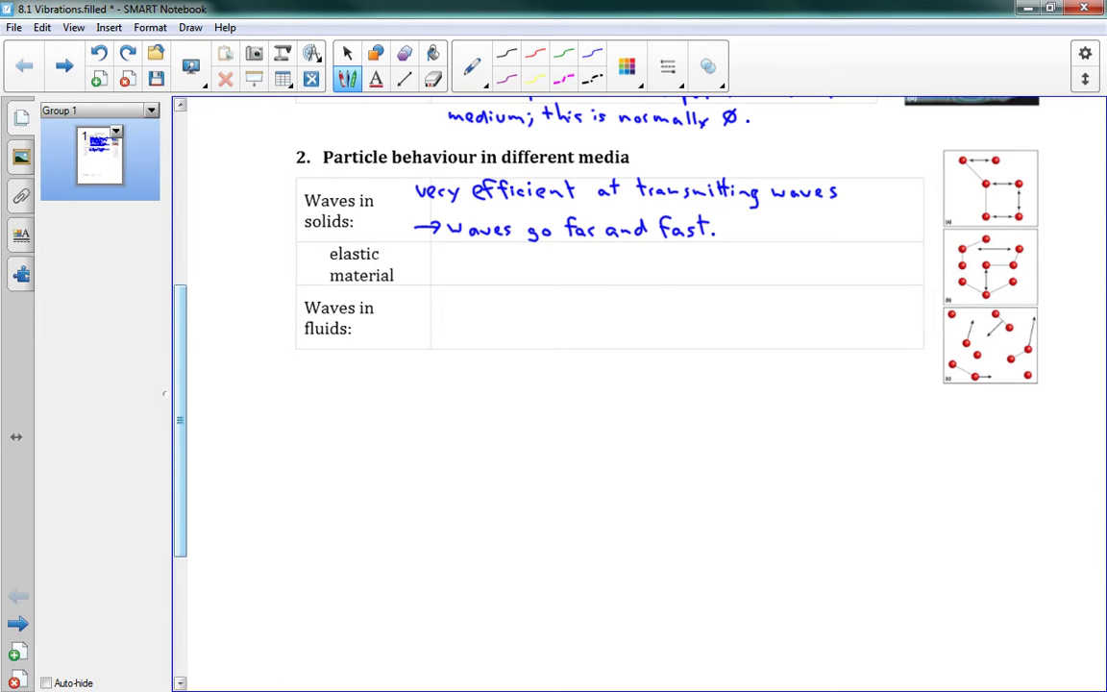
mouse_move(985, 155)
mouse_down()
mouse_move(951, 188)
mouse_move(994, 213)
mouse_move(978, 158)
mouse_up()
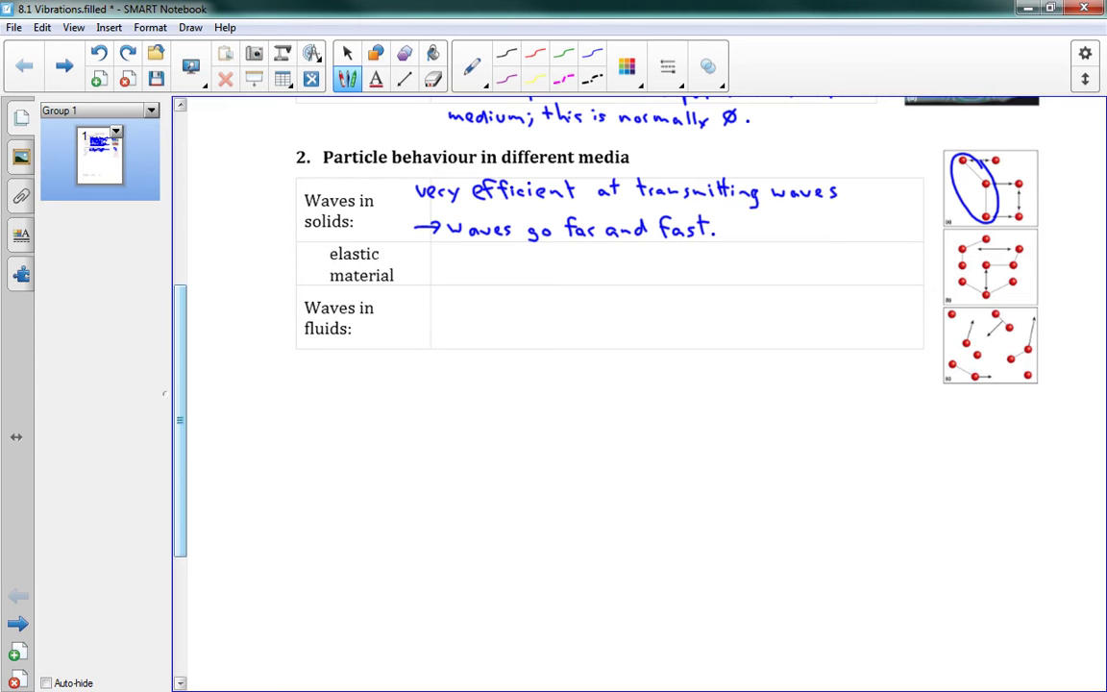
Mark diagram (a) with arrows beside and above the particles and circle the top-right particle.
drag(943, 187, 932, 194)
drag(999, 191, 1016, 191)
mouse_move(1000, 148)
mouse_down()
mouse_move(989, 151)
mouse_move(1026, 158)
mouse_move(1007, 184)
mouse_move(1055, 179)
mouse_move(1003, 188)
mouse_move(1007, 216)
mouse_move(1055, 211)
mouse_move(1020, 199)
mouse_move(1028, 229)
mouse_up()
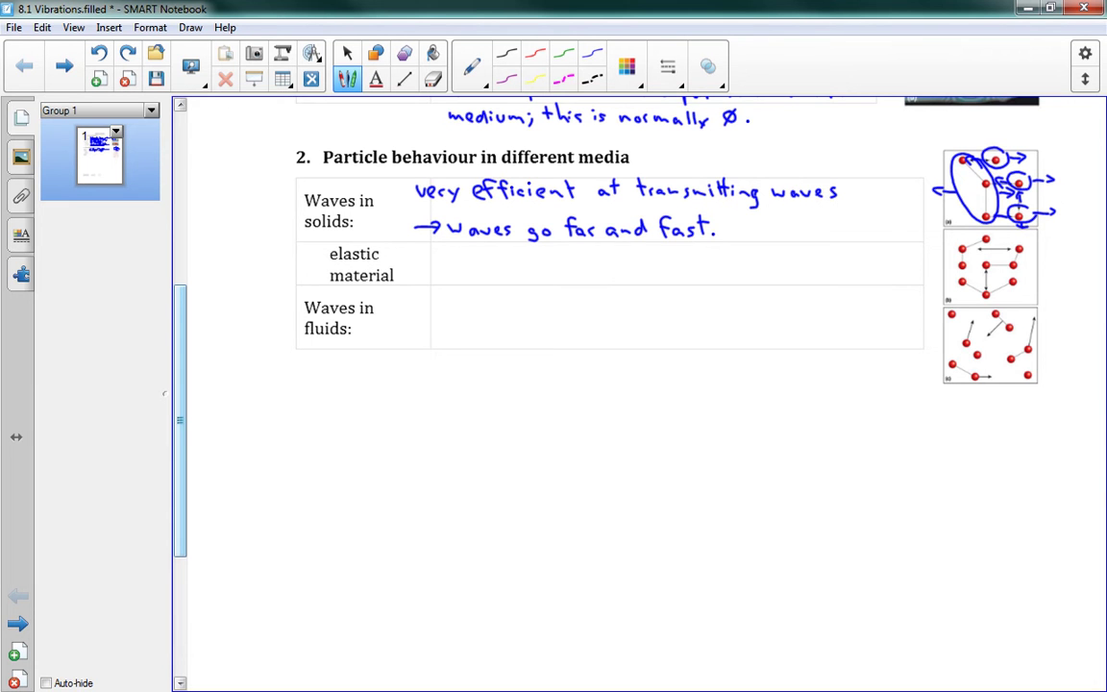
drag(956, 132, 958, 148)
Write 'medium that retains its original shape.' in the elastic material row.
mouse_move(423, 267)
mouse_down()
mouse_move(431, 257)
mouse_move(550, 265)
mouse_move(556, 254)
mouse_move(621, 268)
mouse_up()
drag(624, 262, 643, 267)
mouse_move(658, 261)
mouse_down()
mouse_move(673, 257)
mouse_move(669, 267)
mouse_up()
mouse_move(680, 259)
mouse_down()
mouse_move(674, 267)
mouse_move(718, 264)
mouse_move(729, 278)
mouse_move(740, 268)
mouse_up()
mouse_move(745, 262)
mouse_down()
mouse_move(793, 259)
mouse_move(785, 269)
mouse_up()
drag(800, 252, 809, 270)
mouse_move(821, 261)
mouse_down()
mouse_move(826, 279)
mouse_move(848, 264)
mouse_up()
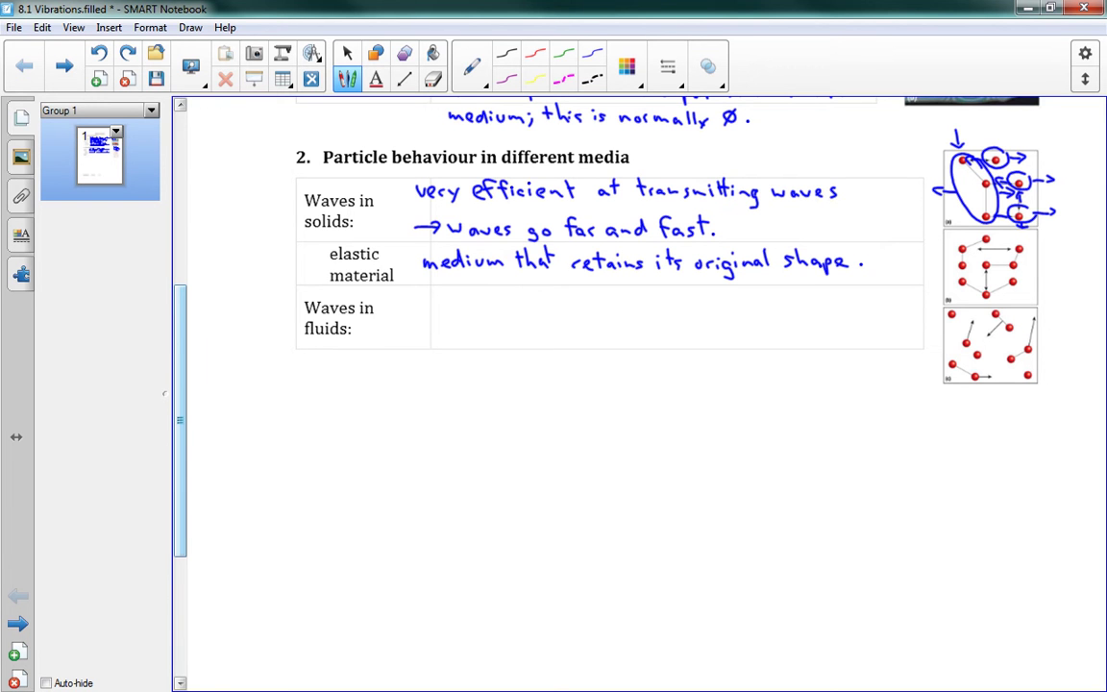
Handwrite '(liquids & gases) less efficient. liquids > gases.' in the Waves in fluids row.
scroll(639, 384, down, 1)
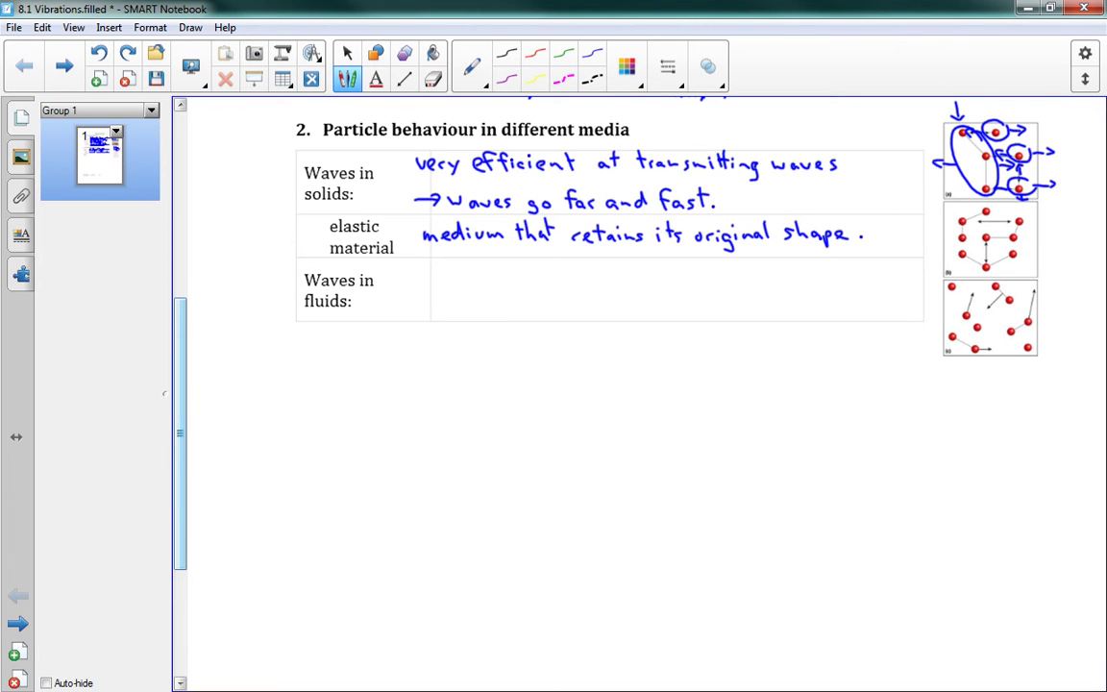
mouse_move(423, 263)
mouse_down()
mouse_move(420, 282)
mouse_move(480, 277)
mouse_up()
drag(489, 271, 572, 277)
click(519, 274)
mouse_move(577, 268)
mouse_down()
mouse_move(574, 277)
mouse_move(701, 279)
mouse_up()
drag(709, 271, 737, 280)
click(743, 278)
drag(732, 268, 801, 278)
click(775, 265)
mouse_move(807, 270)
mouse_down()
mouse_move(855, 284)
mouse_move(900, 277)
mouse_up()
click(889, 277)
click(914, 275)
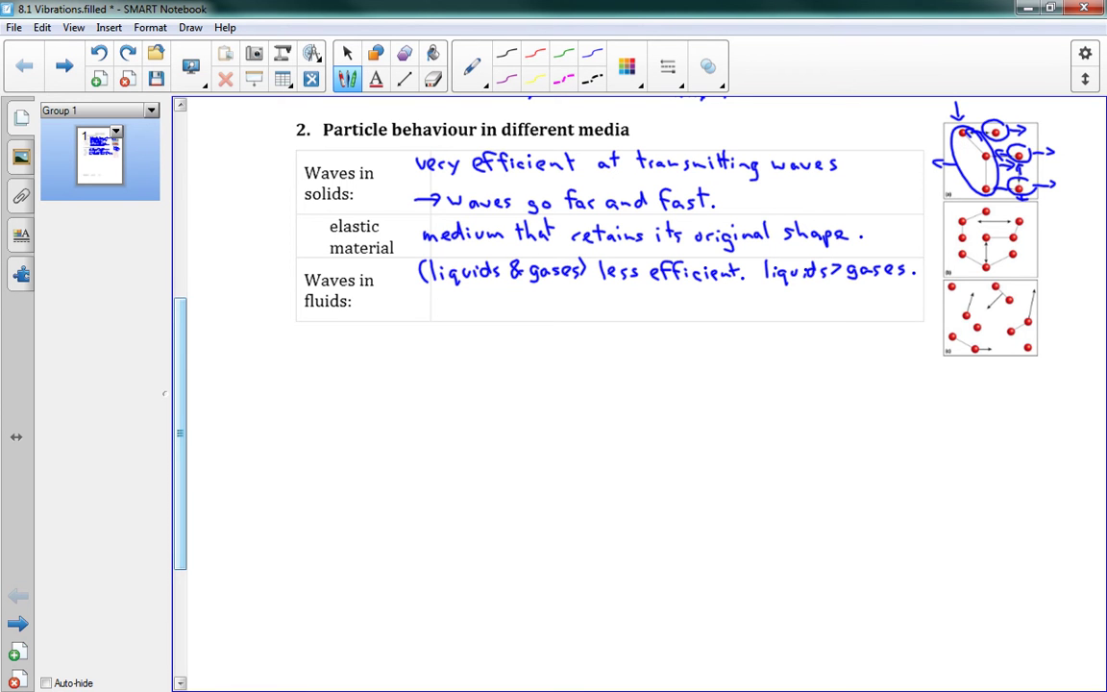
scroll(553, 307, down, 1)
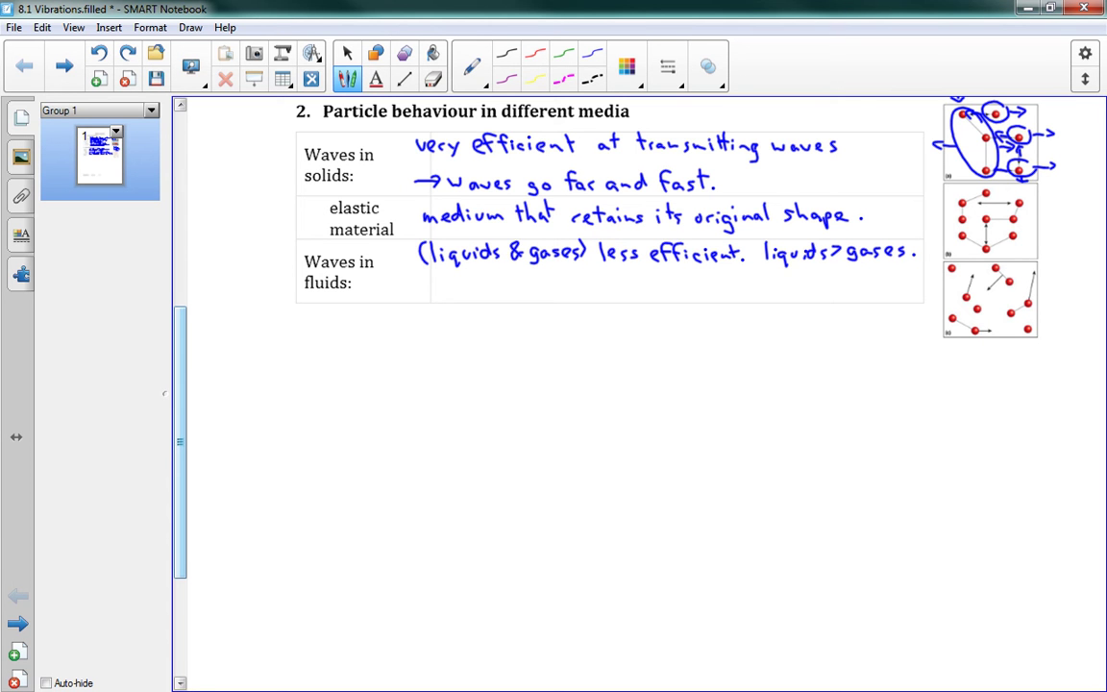
Start a new fluids line with underlined 'gases:' followed by 'waves use mostly'.
mouse_move(434, 292)
mouse_down()
mouse_move(428, 309)
mouse_move(471, 301)
mouse_up()
mouse_move(480, 293)
mouse_down()
mouse_move(475, 301)
mouse_move(488, 304)
mouse_move(530, 292)
mouse_up()
click(486, 292)
click(486, 299)
drag(535, 297, 634, 301)
mouse_move(644, 287)
mouse_down()
mouse_move(646, 302)
mouse_move(649, 294)
mouse_up()
mouse_move(653, 286)
mouse_down()
mouse_move(662, 307)
mouse_move(688, 301)
mouse_up()
Finish the line with 'translational movement.' and circle the gas particle diagram (c).
drag(681, 294, 729, 301)
mouse_move(737, 292)
mouse_down()
mouse_move(732, 300)
mouse_move(743, 301)
mouse_up()
drag(752, 295, 763, 293)
drag(766, 295, 772, 301)
drag(780, 295, 880, 298)
drag(882, 292, 904, 300)
drag(906, 295, 919, 301)
drag(914, 292, 924, 291)
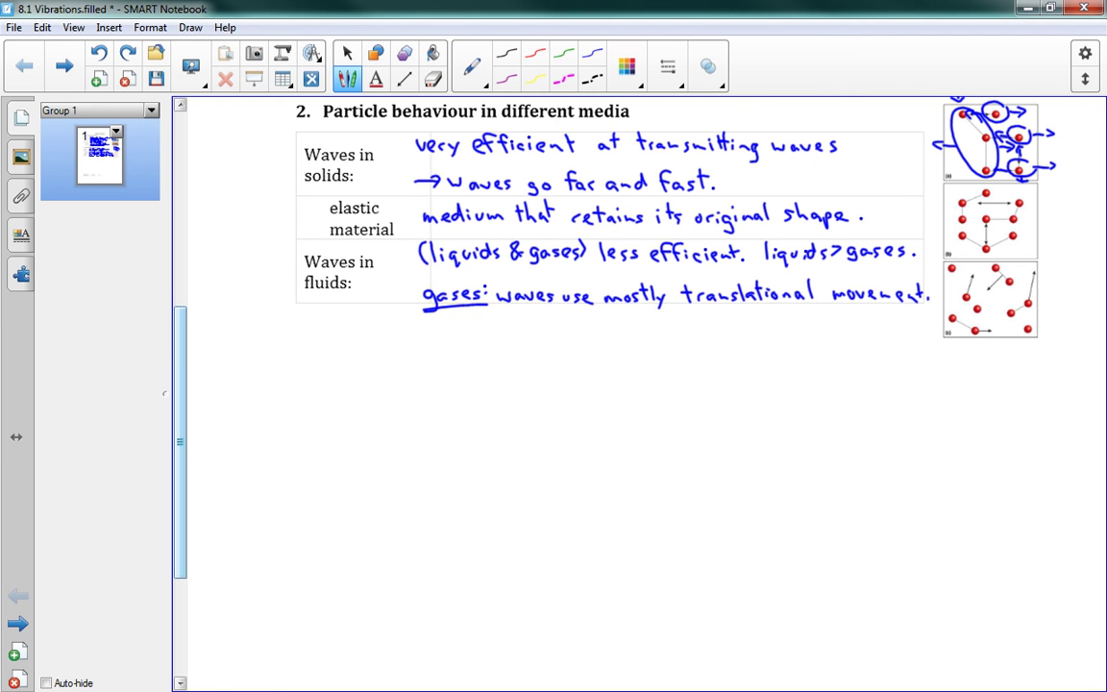
mouse_move(1036, 260)
mouse_down()
mouse_move(990, 252)
mouse_move(937, 289)
mouse_move(989, 346)
mouse_move(1043, 279)
mouse_up()
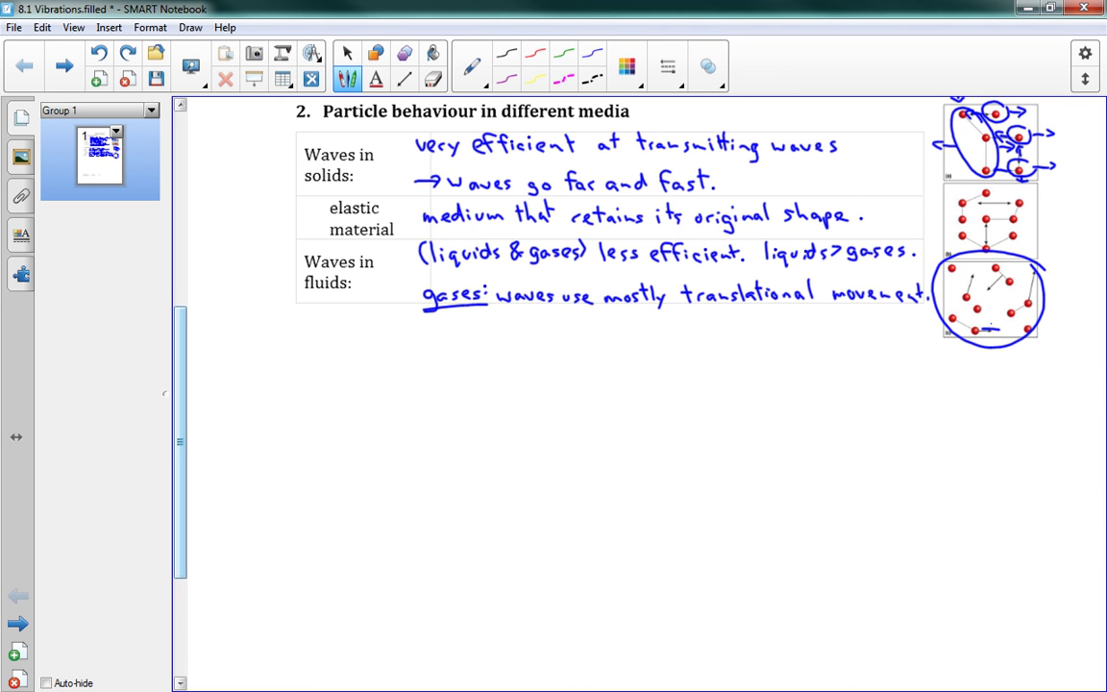
Draw particle-motion arrows inside the circled gas diagram (c) and check the homework line below.
drag(982, 329, 1004, 328)
mouse_move(972, 291)
mouse_down()
mouse_move(972, 269)
mouse_move(988, 289)
mouse_up()
scroll(639, 385, down, 3)
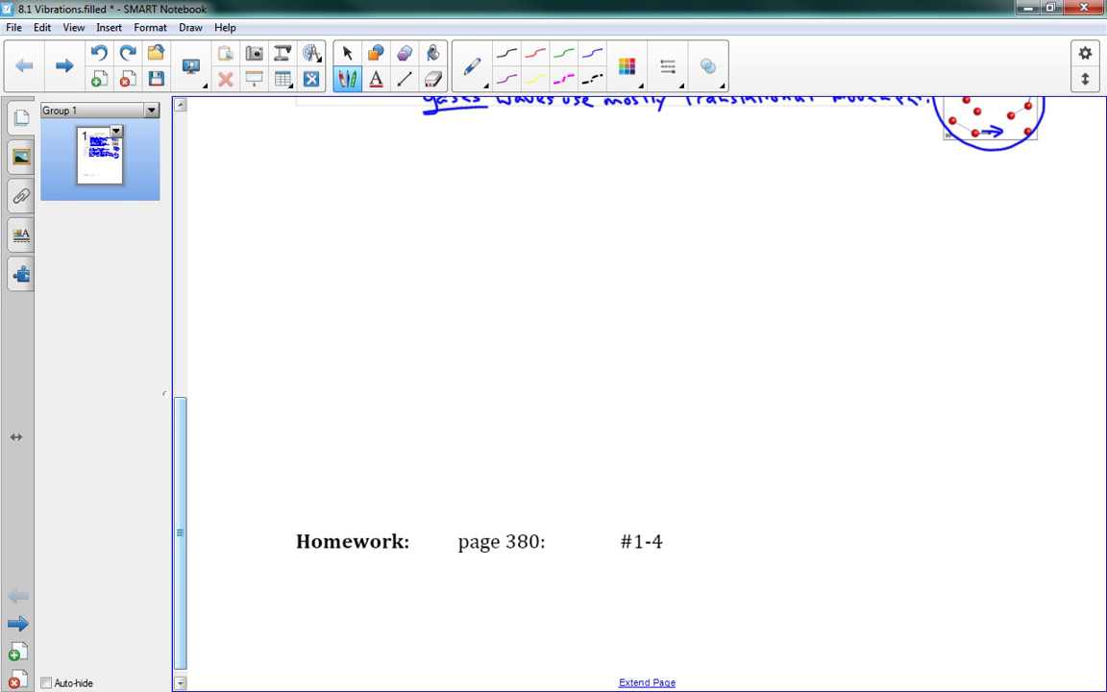
scroll(163, 392, up, 6)
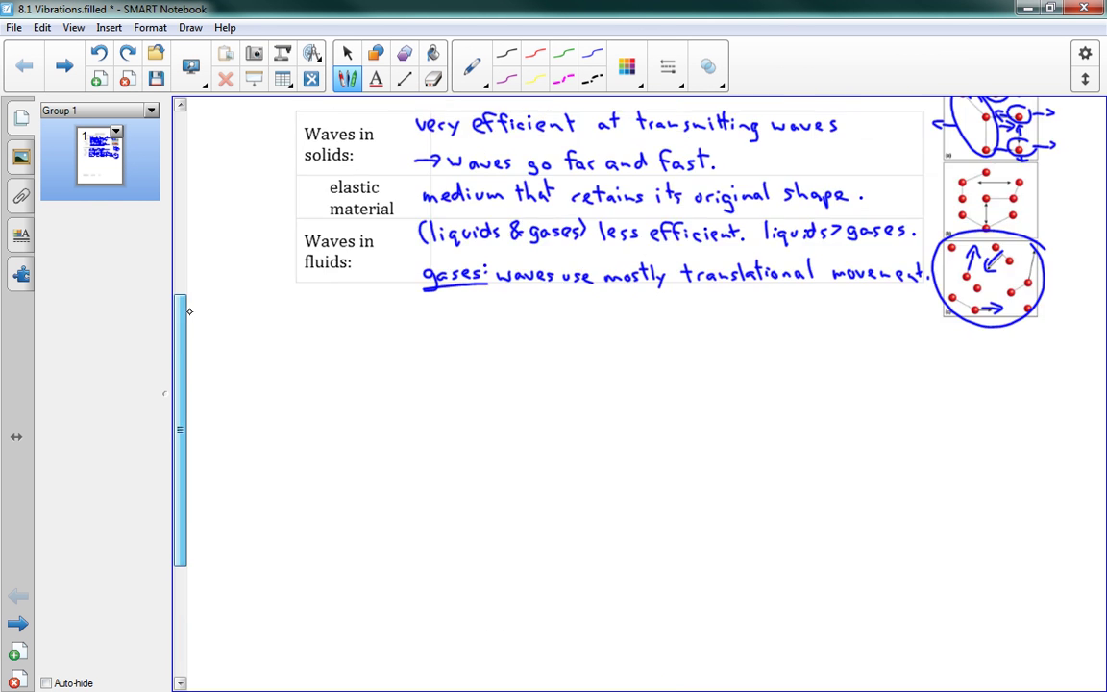